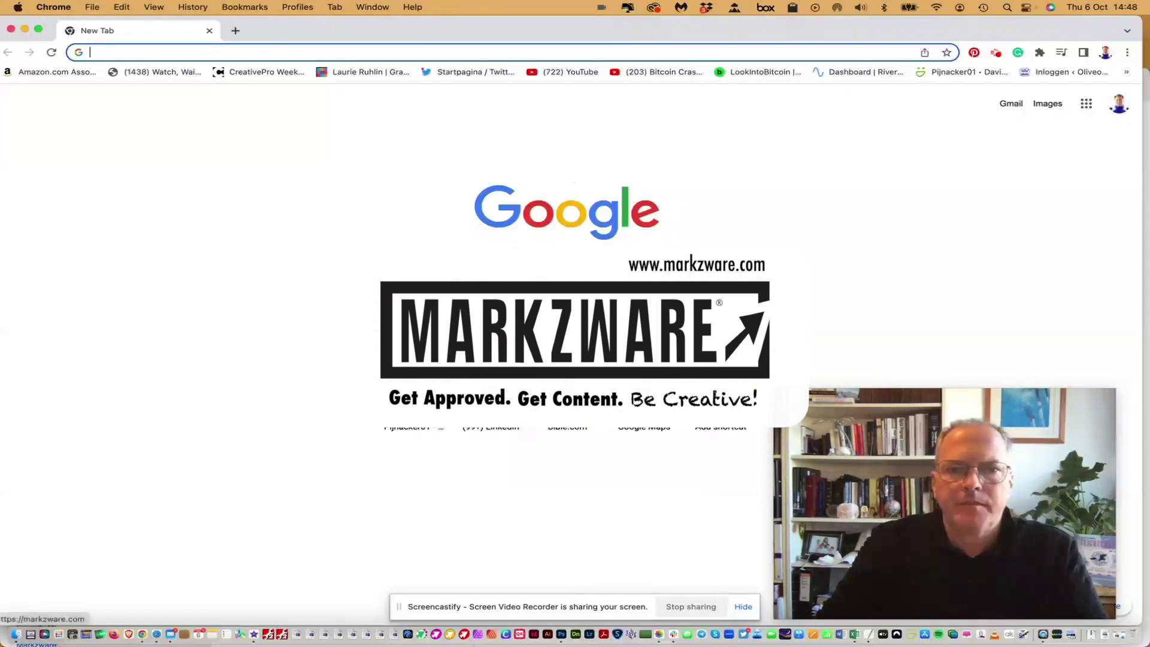
Step: Load the markzware.com homepage in the new browser tab
type("markzware.com")
key("Return")
Step: Go to canva.com and start a new blank A4 Document design
left_click(185, 52)
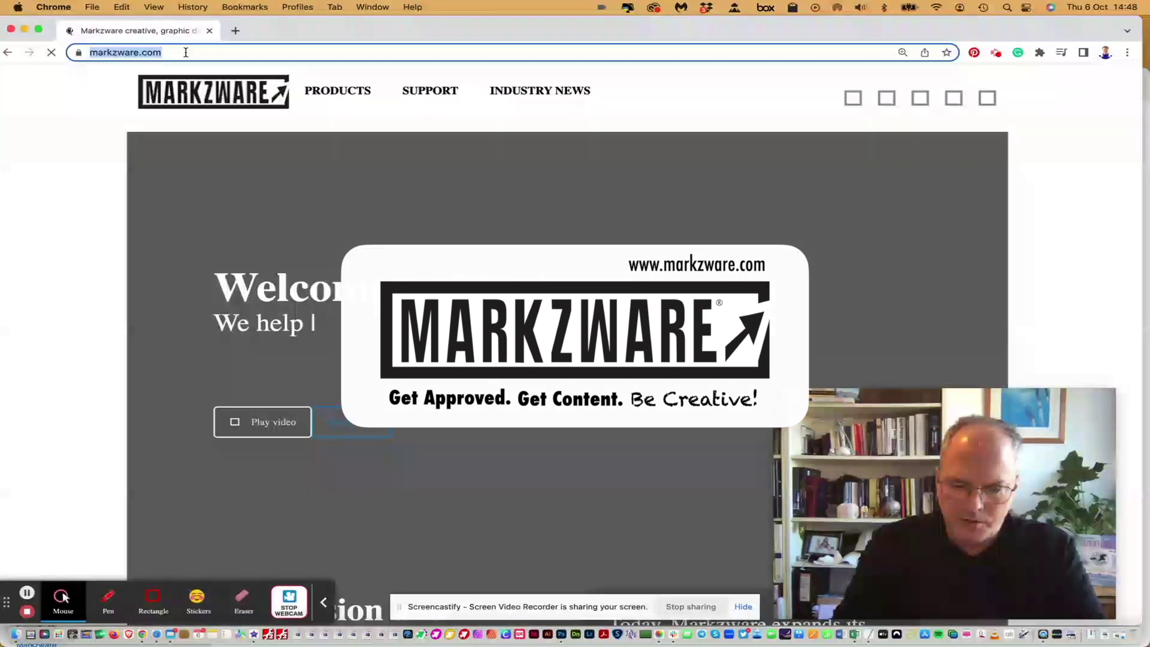
type("canva")
key("Return")
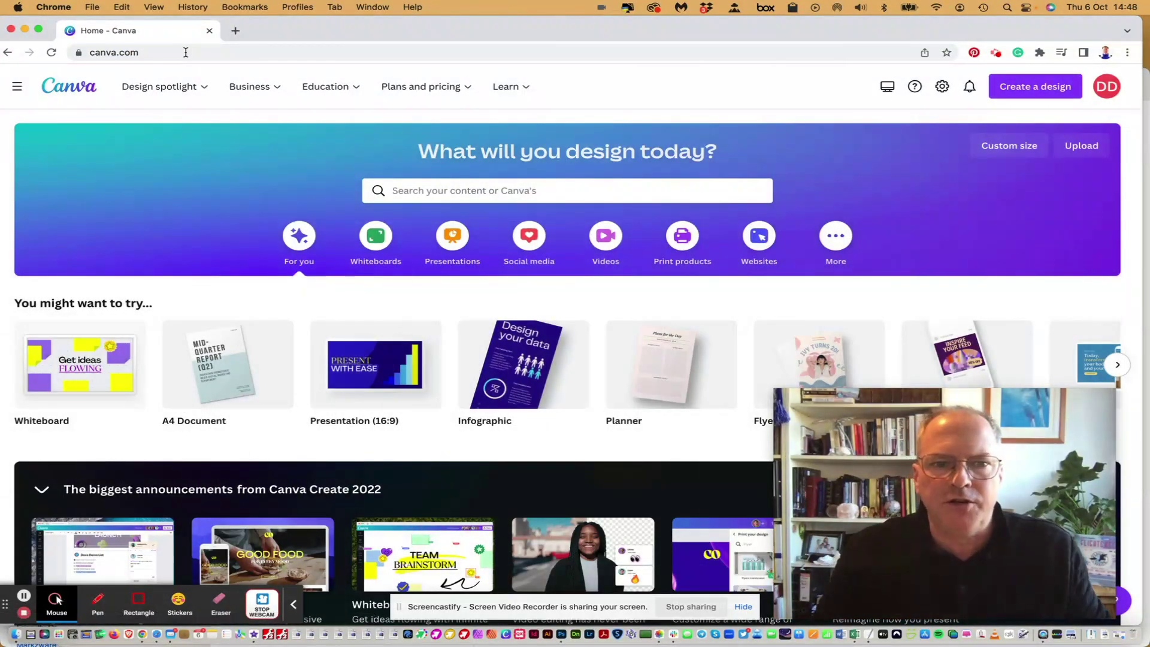
scroll(334, 339, "down", 9)
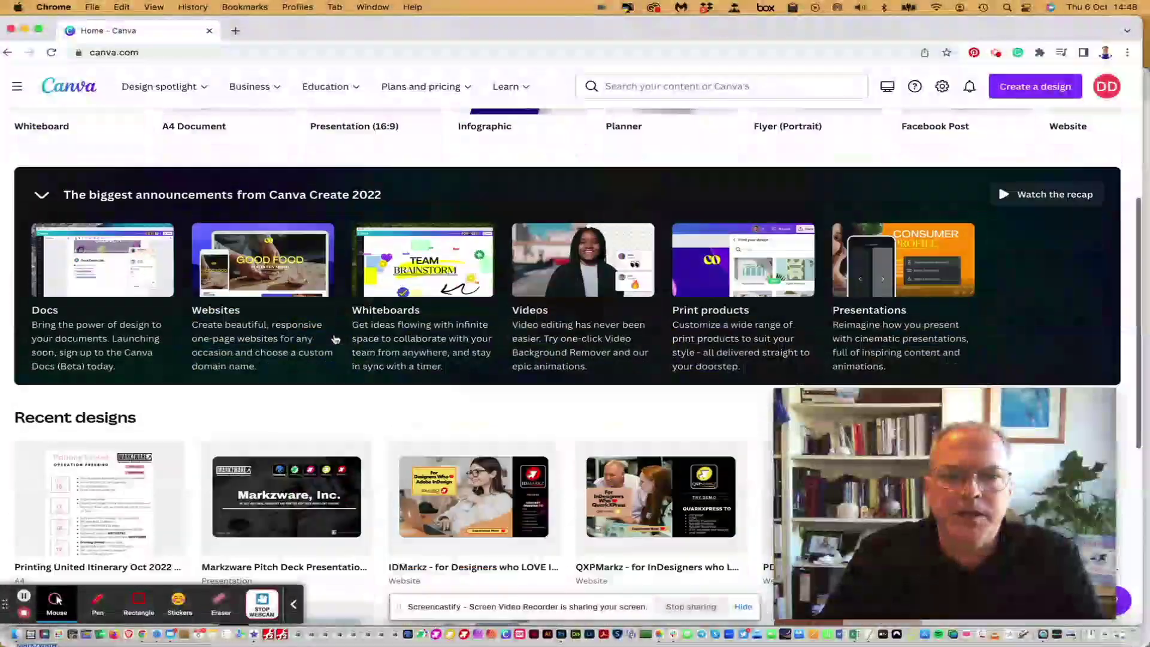
scroll(334, 339, "up", 9)
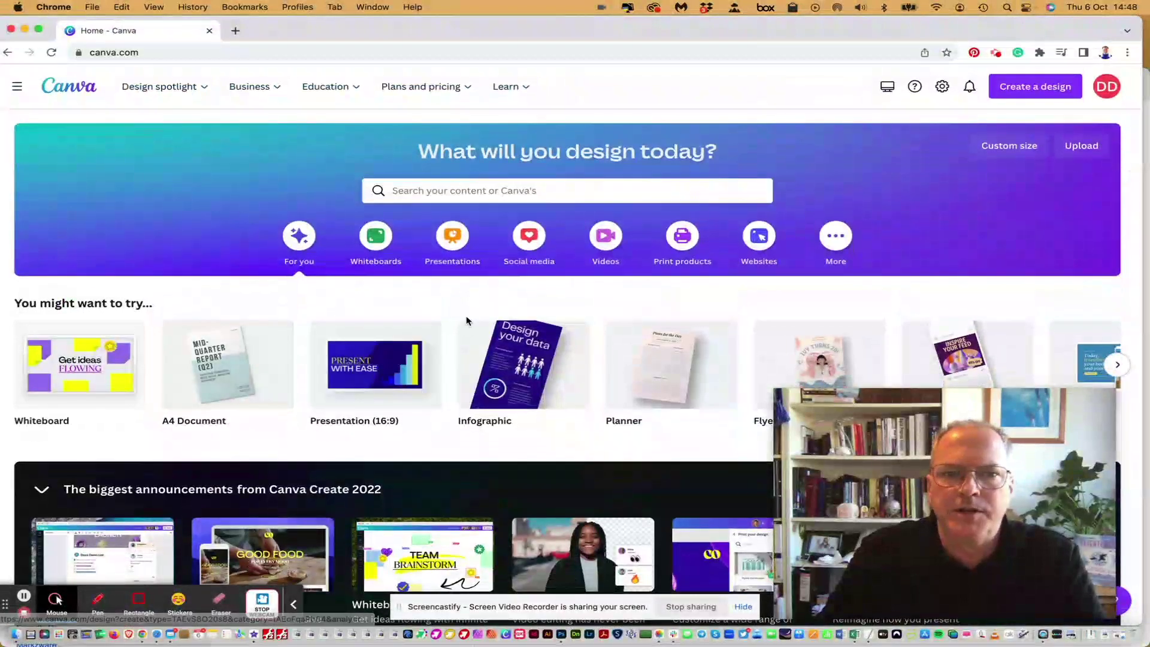
left_click(1067, 90)
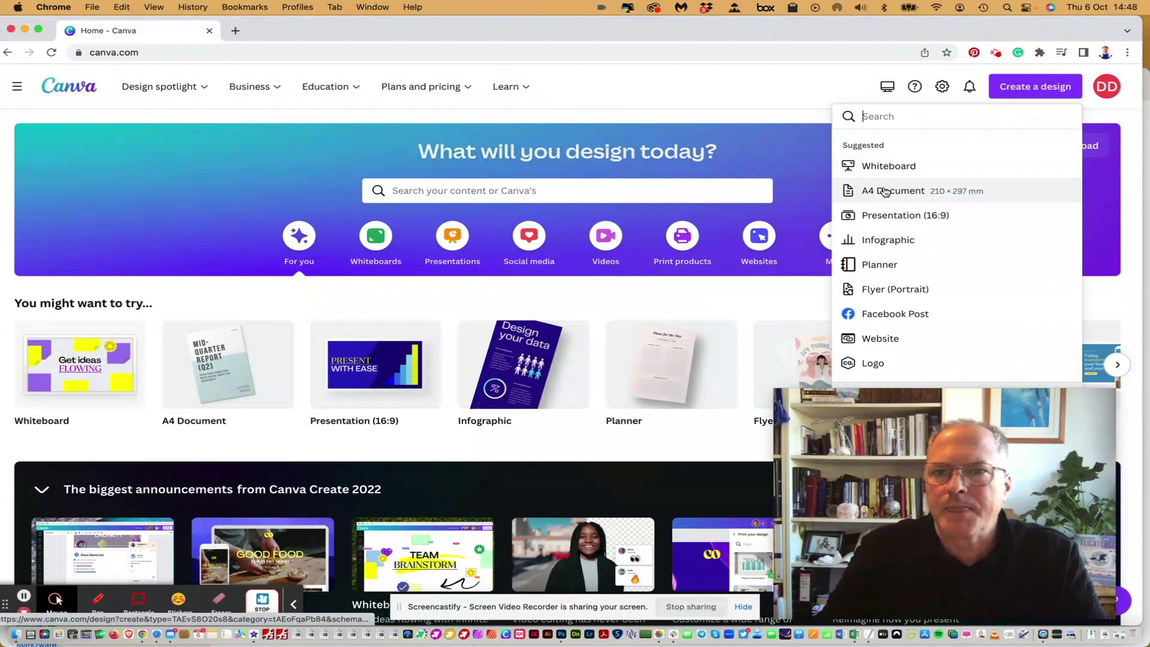
left_click(886, 191)
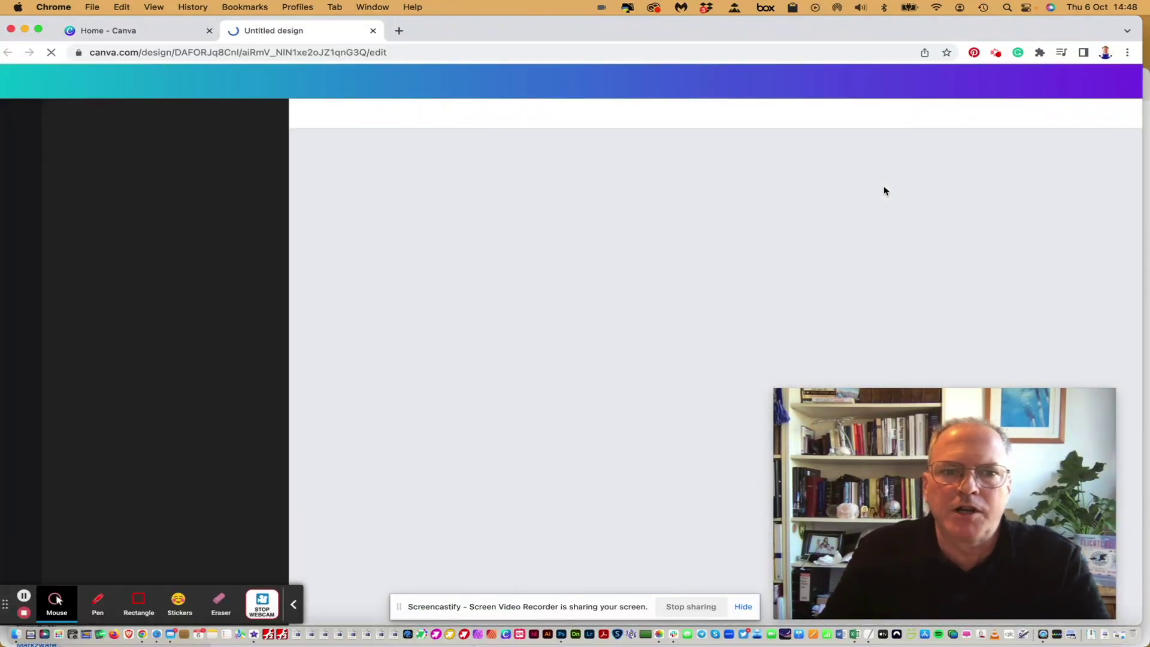
Step: Add a black outlined circle from the Circle elements and enlarge it to about 84.6 by 84.6
left_click(743, 608)
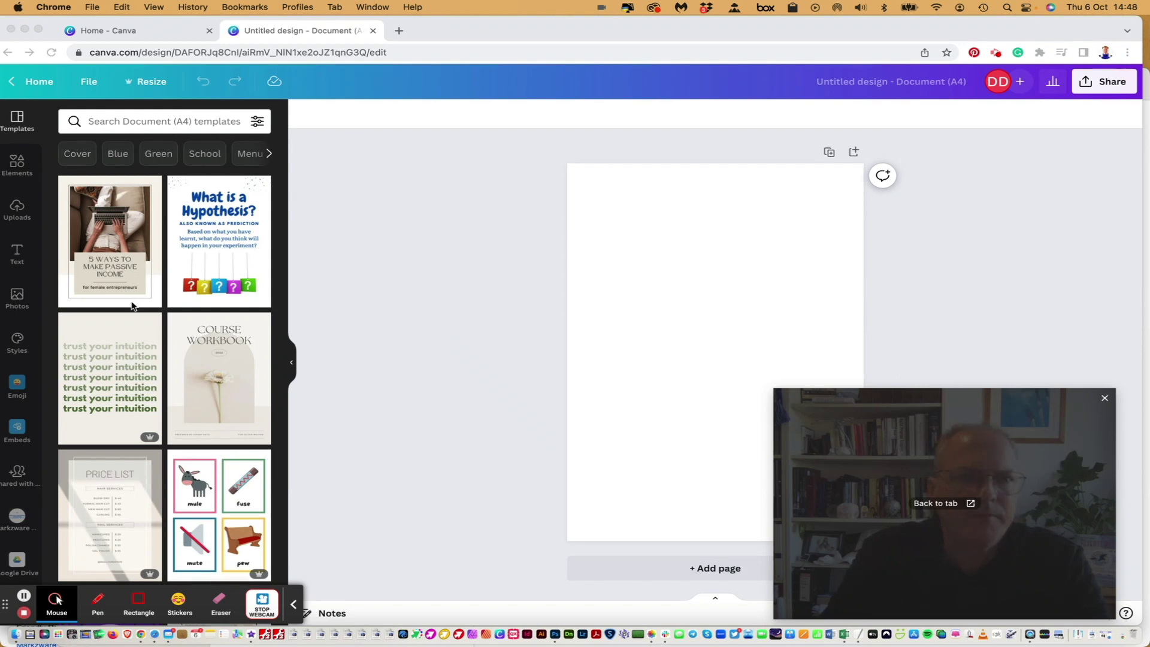
left_click(18, 165)
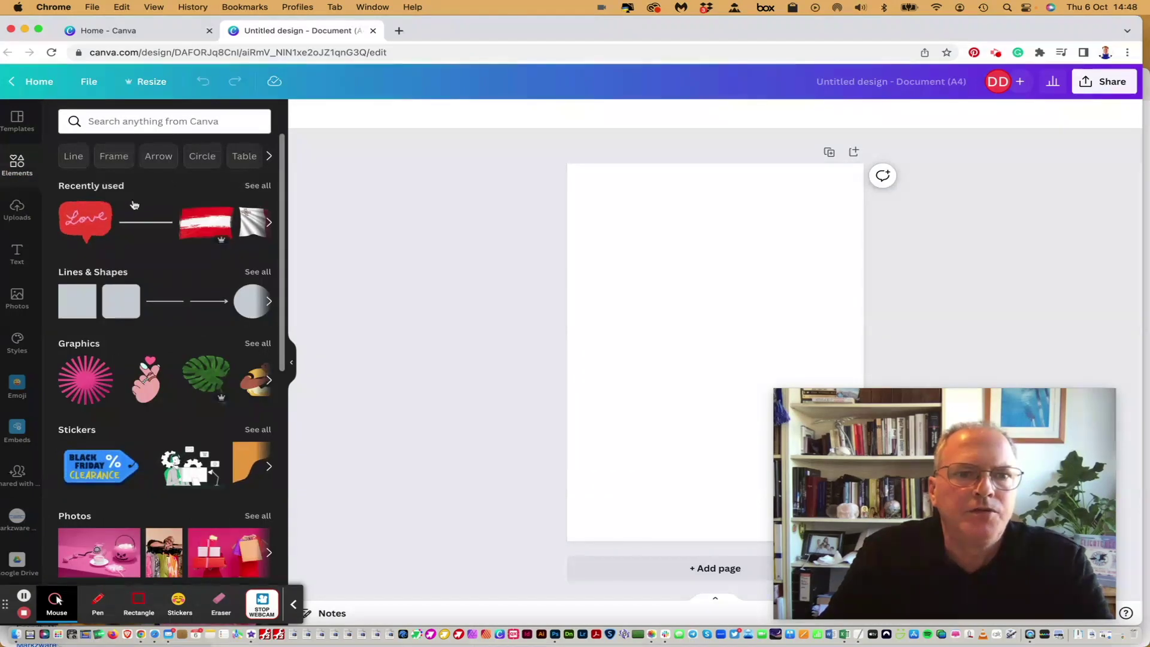
left_click(190, 159)
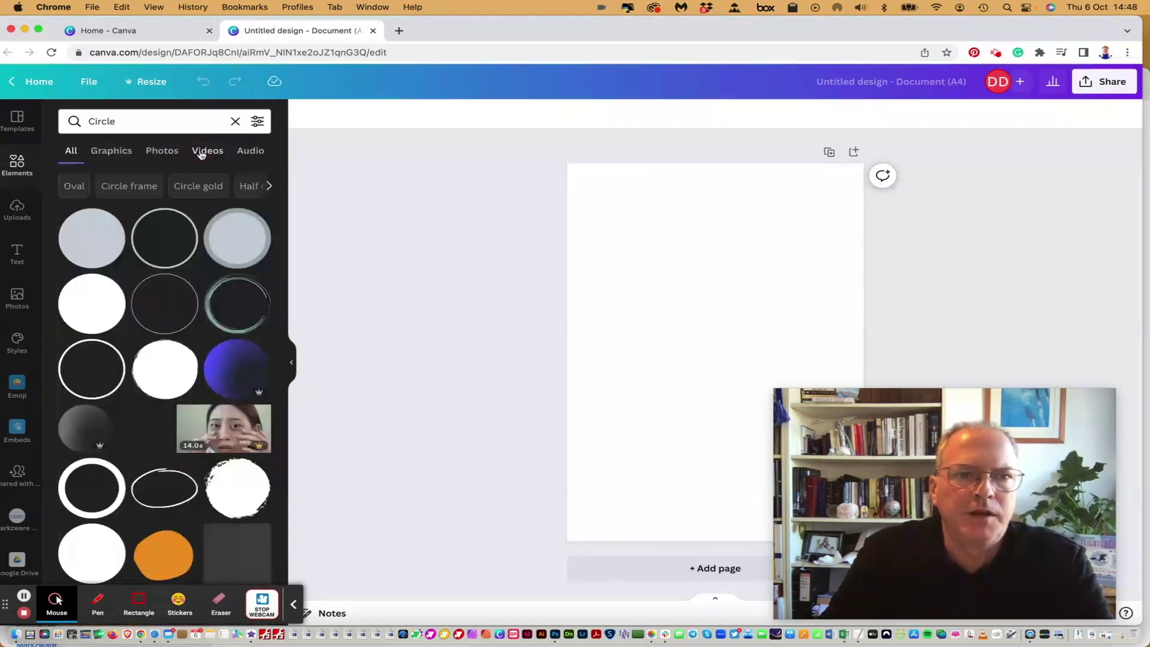
left_click(170, 215)
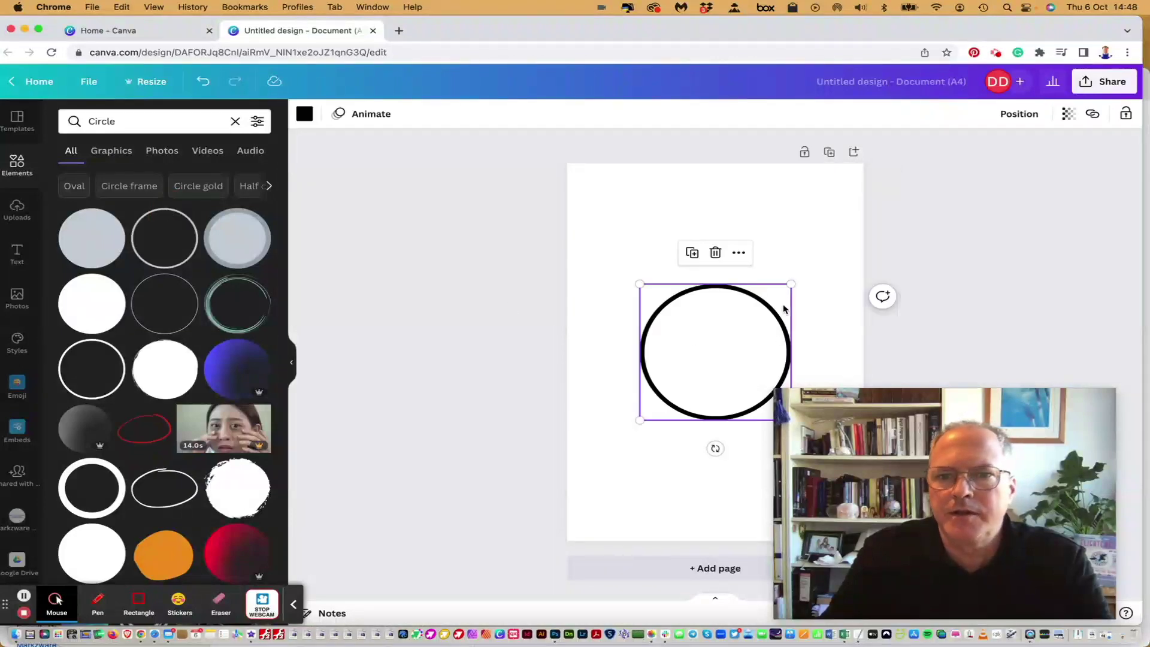
left_click_drag(789, 283, 749, 271)
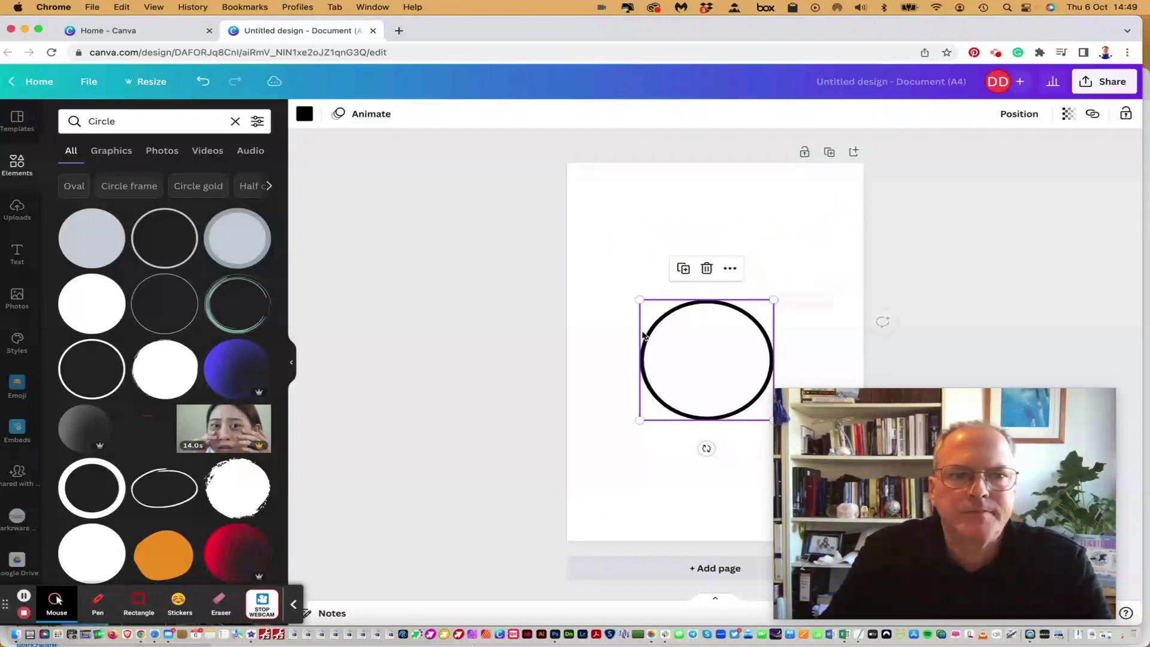
Step: Add a plain circle near the top, fill it purple, and shift the outlined circle below it
left_click(91, 308)
left_click_drag(721, 316, 752, 236)
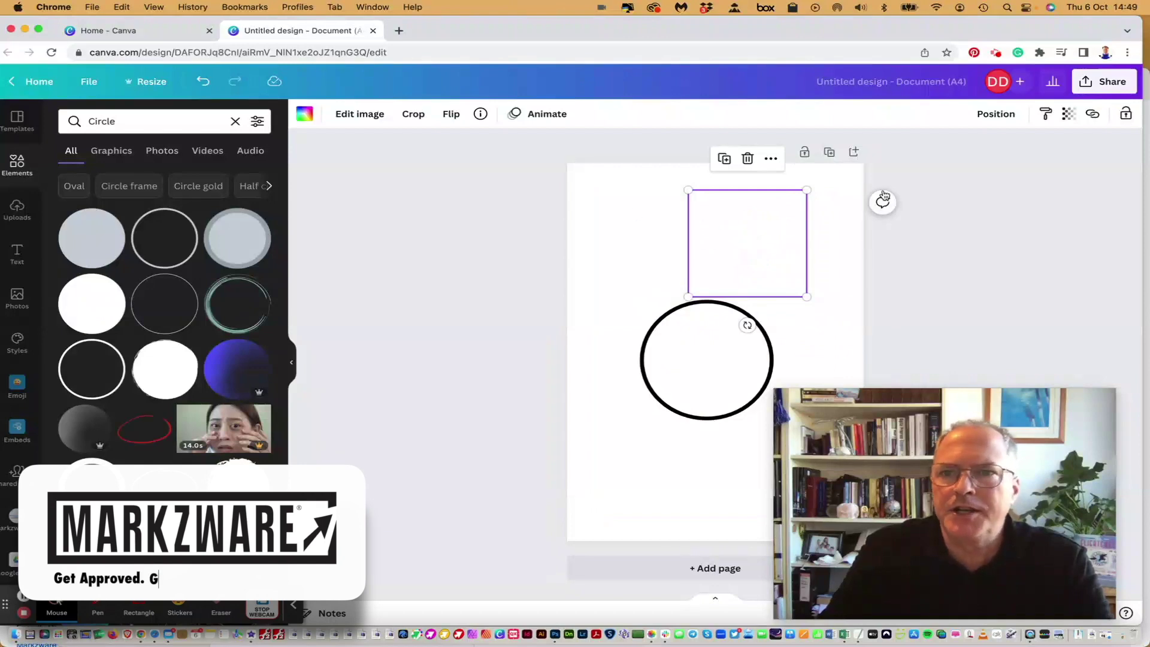
left_click(306, 115)
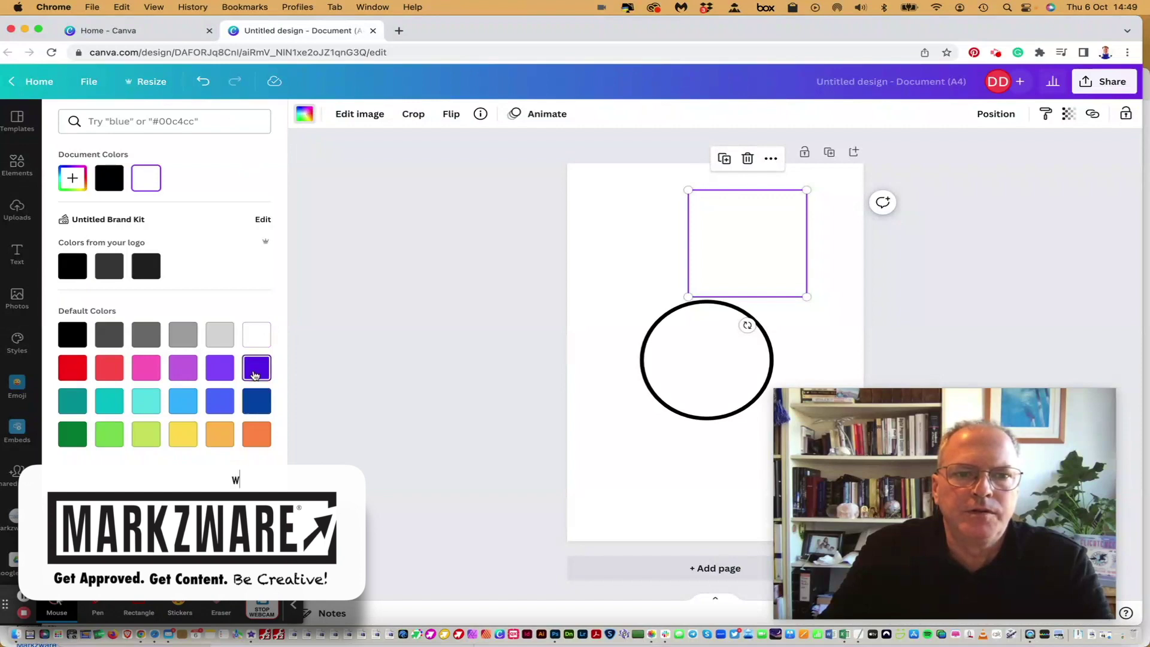
left_click(253, 374)
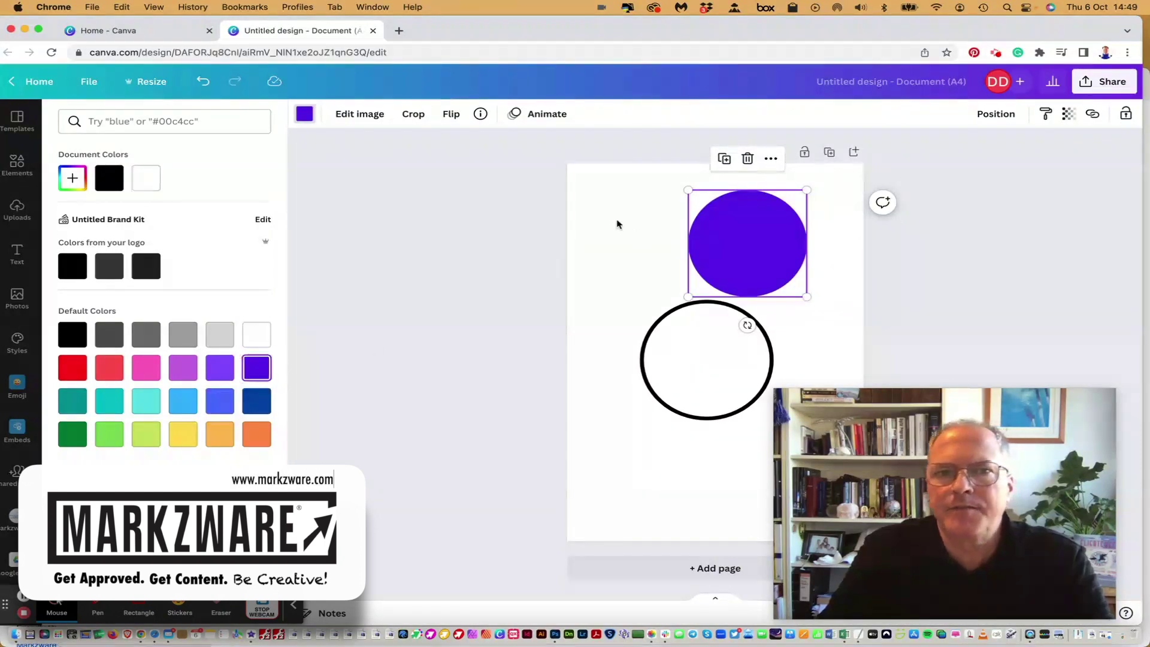
key("Escape")
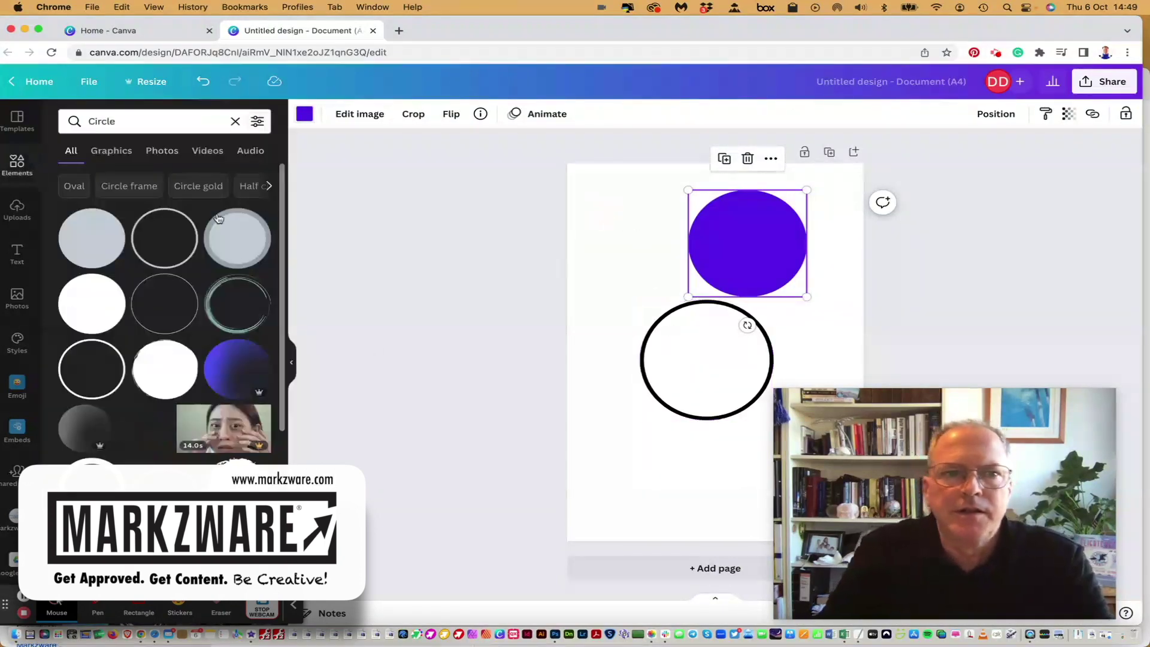
left_click_drag(740, 318, 736, 347)
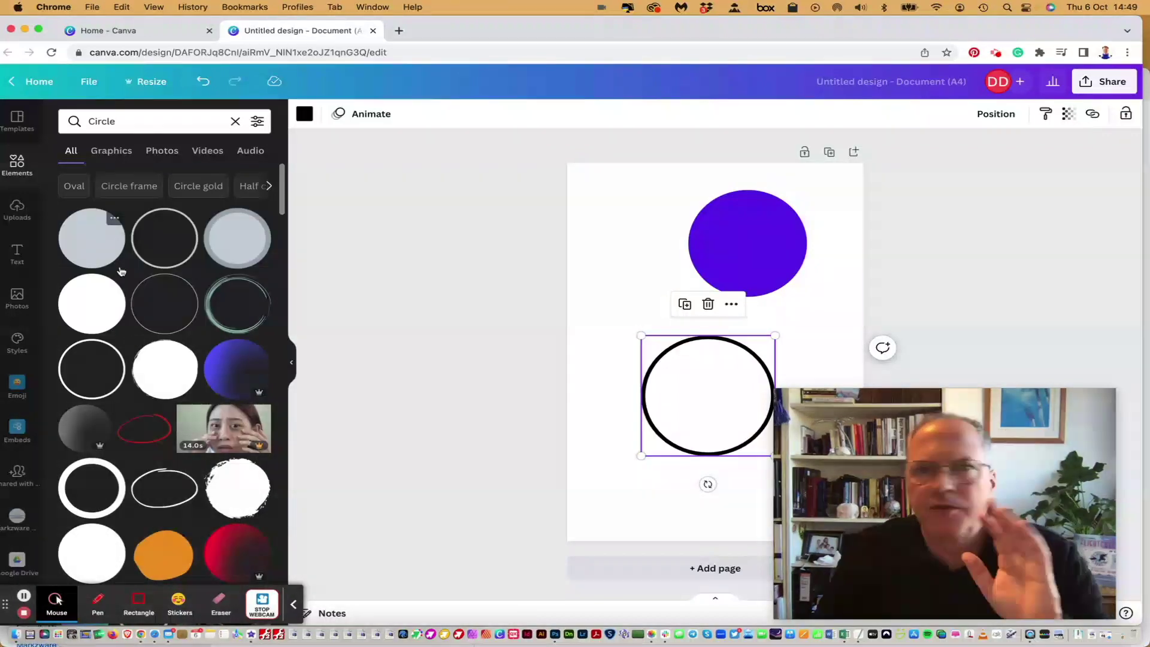
Step: Search elements for 'Circle with text', try the DISCOUNT circle sticker, then delete it
left_click(148, 117)
type("with text")
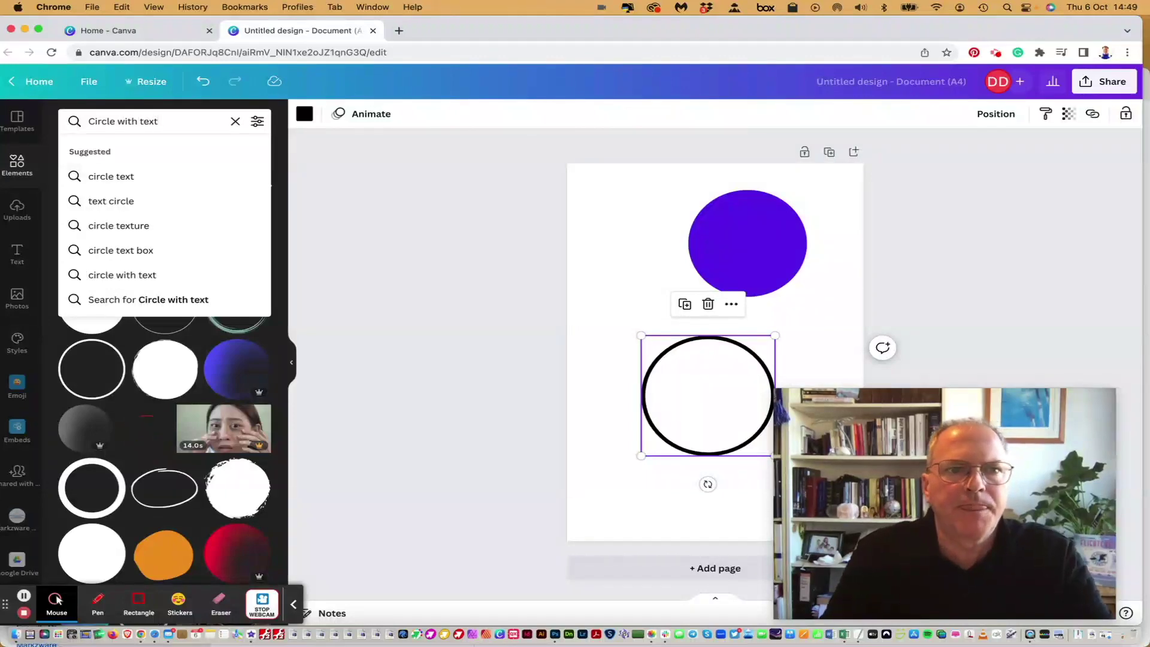
key("Return")
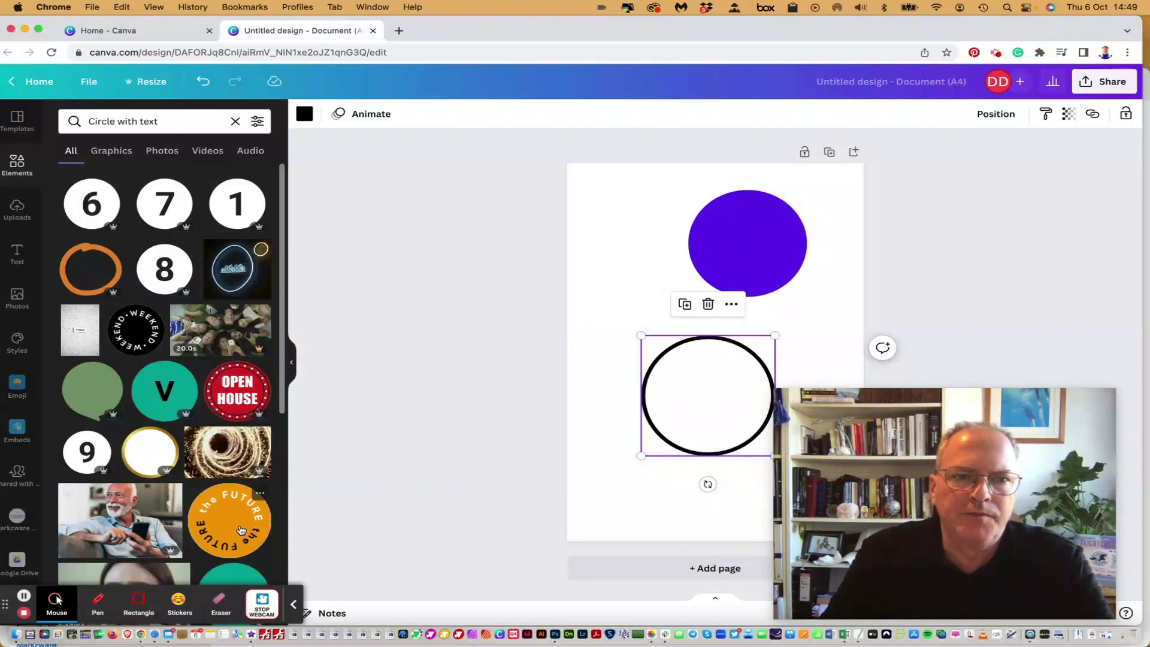
scroll(195, 293, "down", 10)
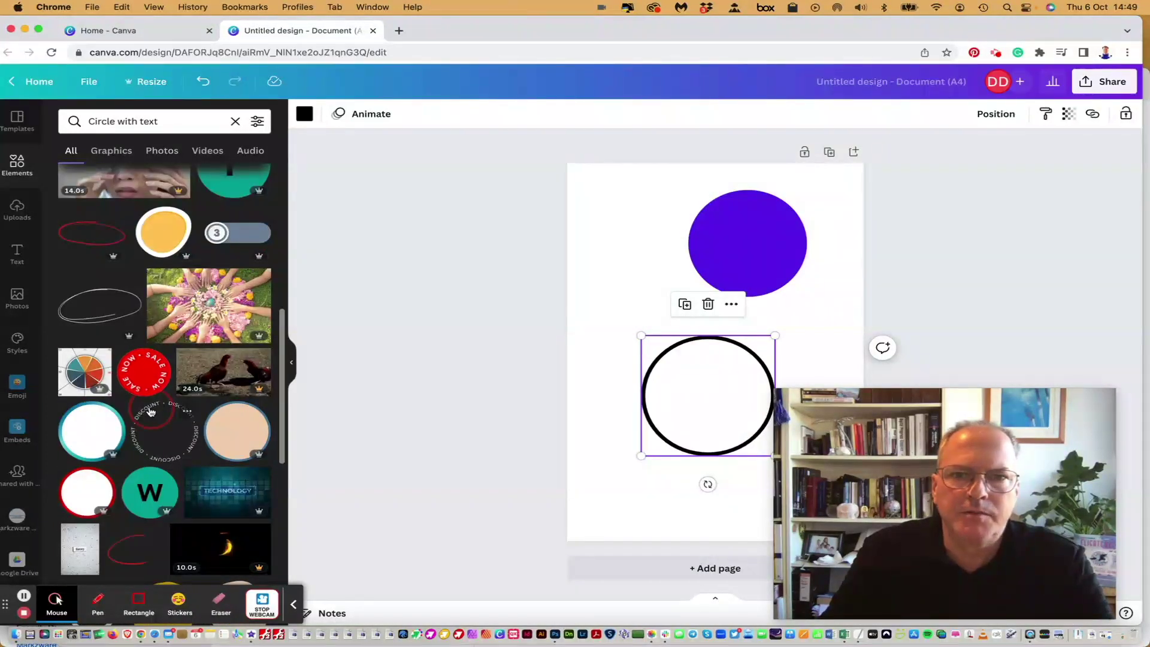
left_click(151, 412)
double_click(682, 318)
left_click_drag(682, 317, 651, 247)
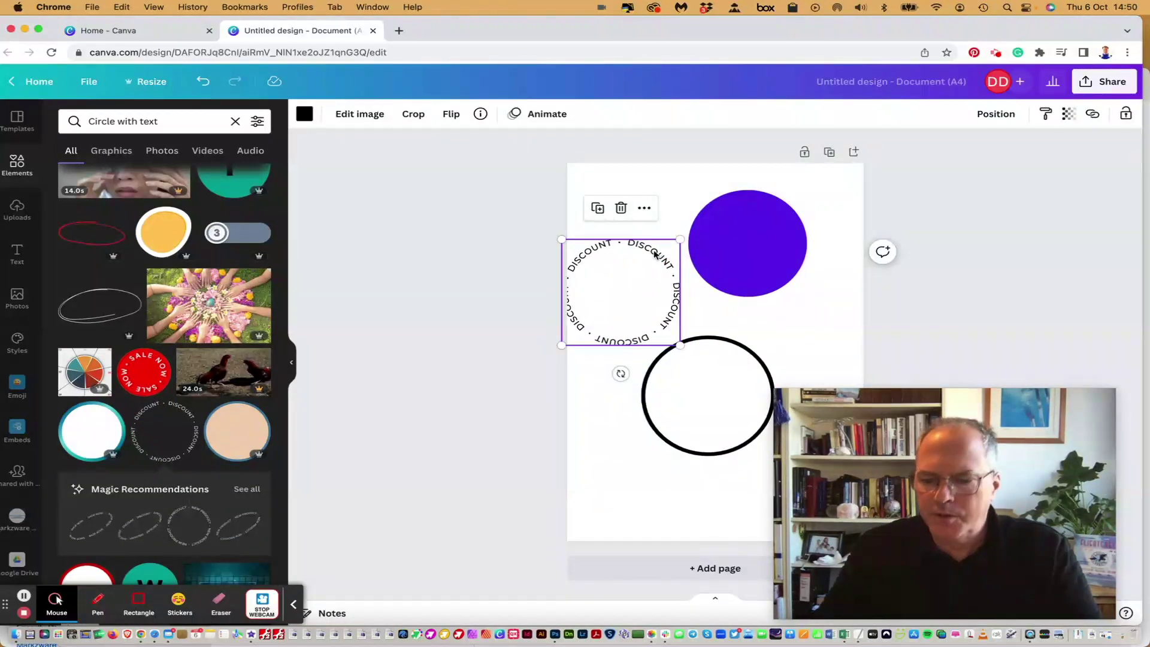
key("Delete")
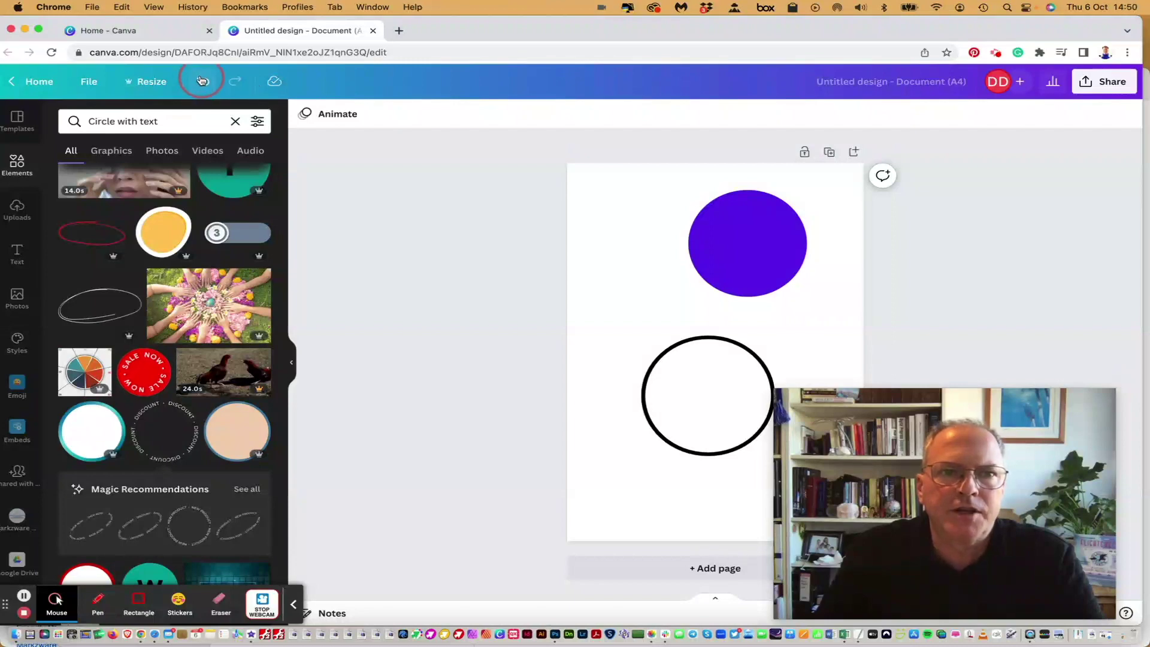
Step: Add a heading text box and shrink it to size 23.9
left_click(18, 254)
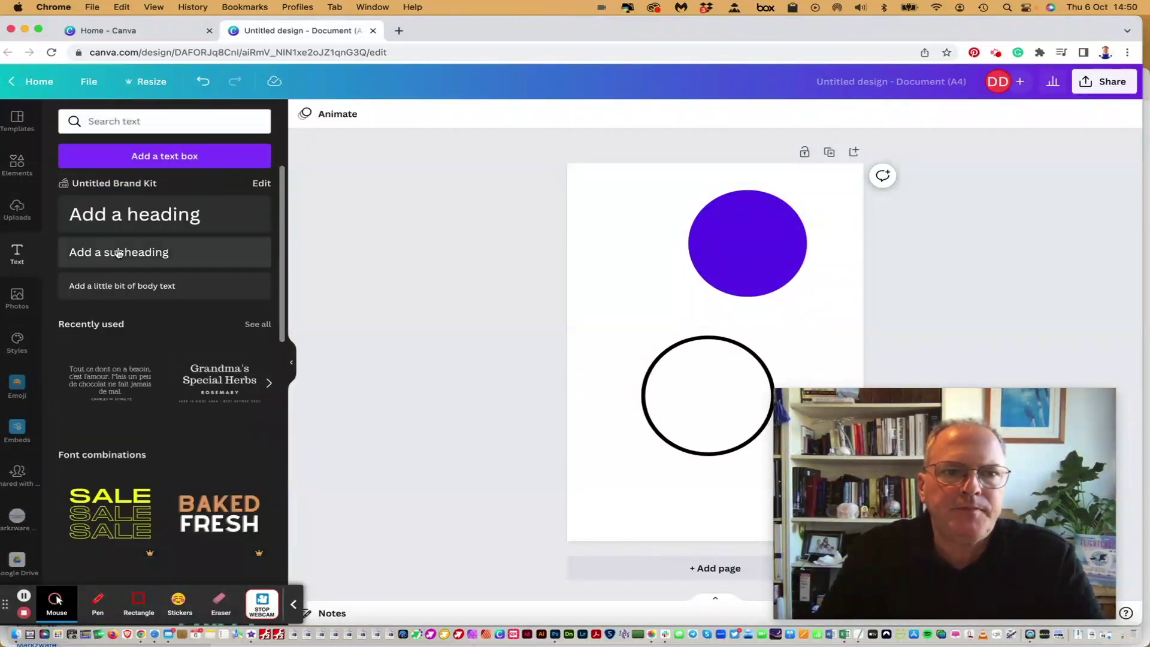
left_click(133, 217)
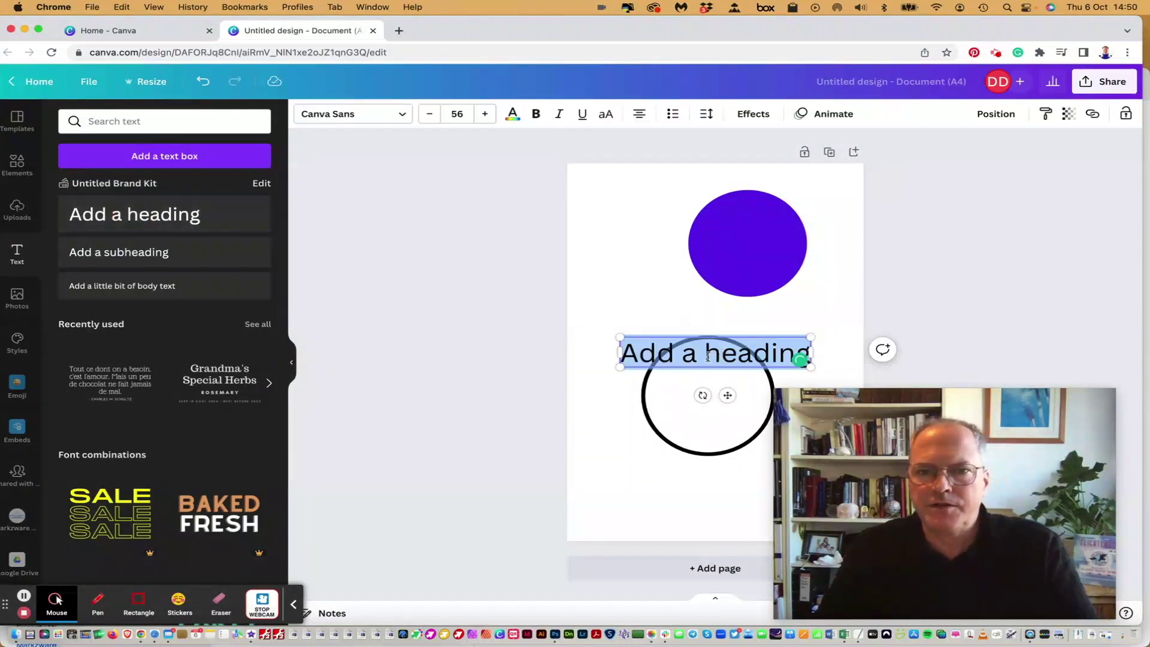
left_click_drag(809, 337, 700, 350)
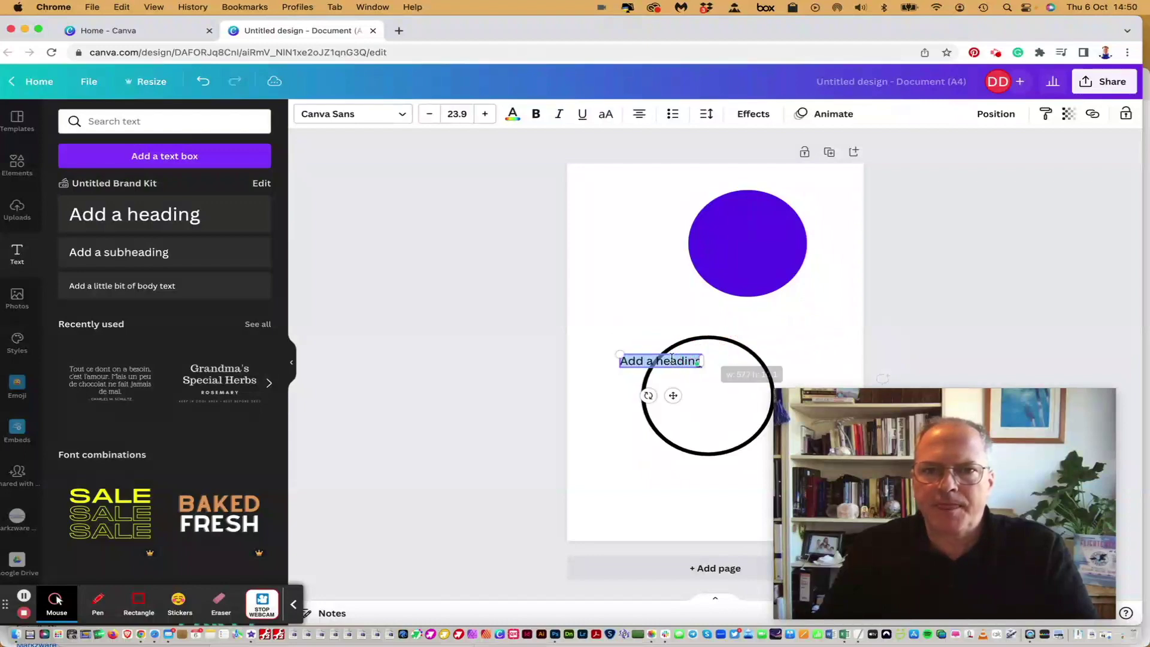
left_click(662, 361)
Step: Change the heading to 'Add your text!' and centre it inside the outlined circle
key("super+a")
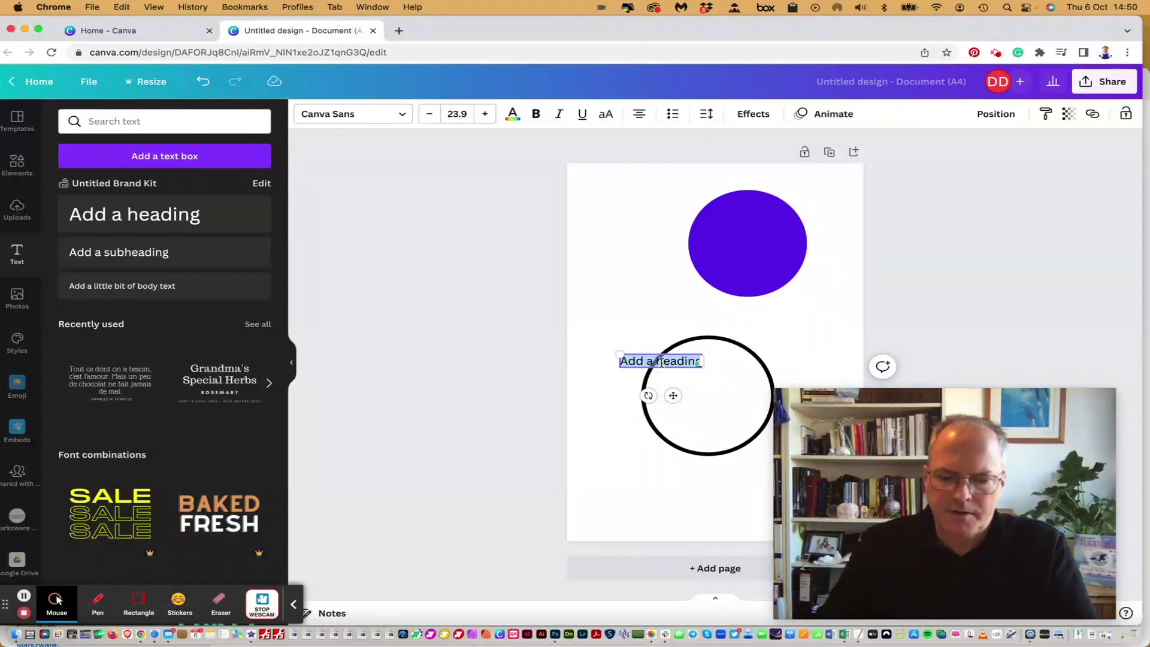
type("Adc")
type(" your text!")
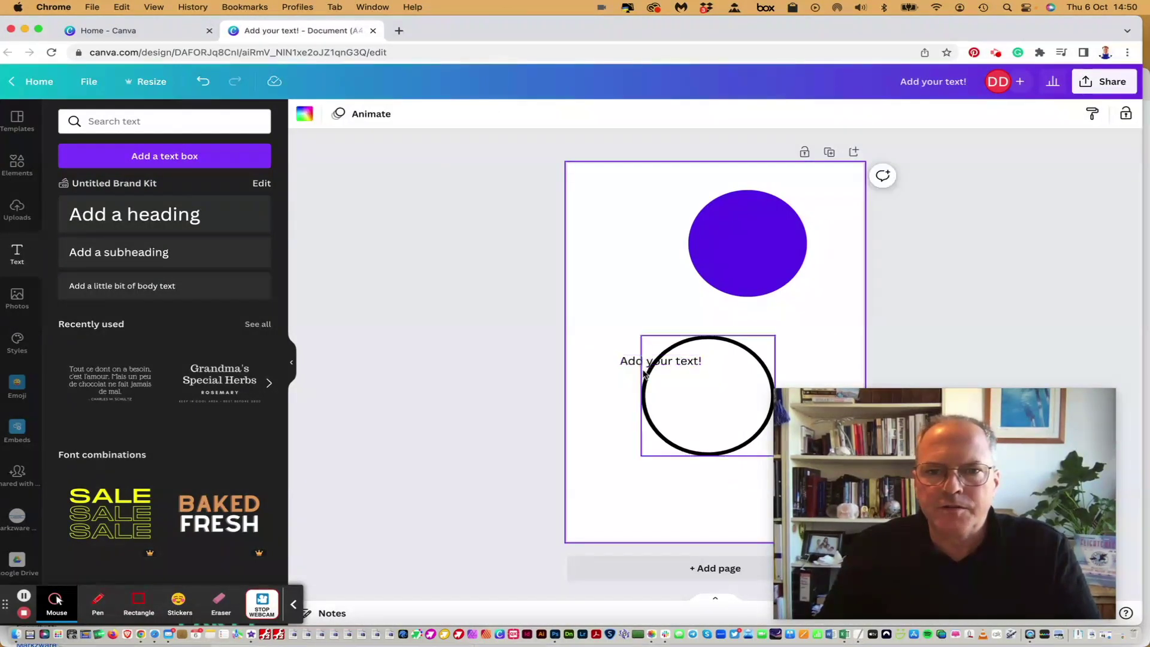
left_click(635, 362)
left_click_drag(627, 363, 683, 396)
left_click(619, 264)
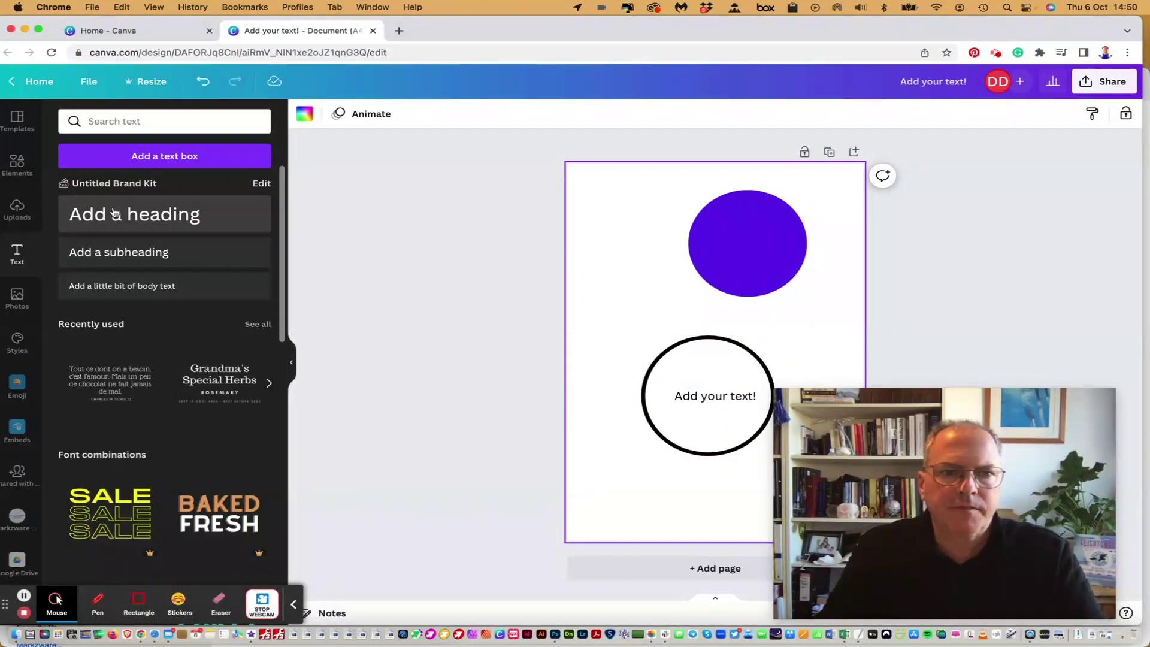
Step: Place the Grandma's Special Herbs text combo on the purple circle and retype its heading as 'Customize your text here!'
left_click(215, 375)
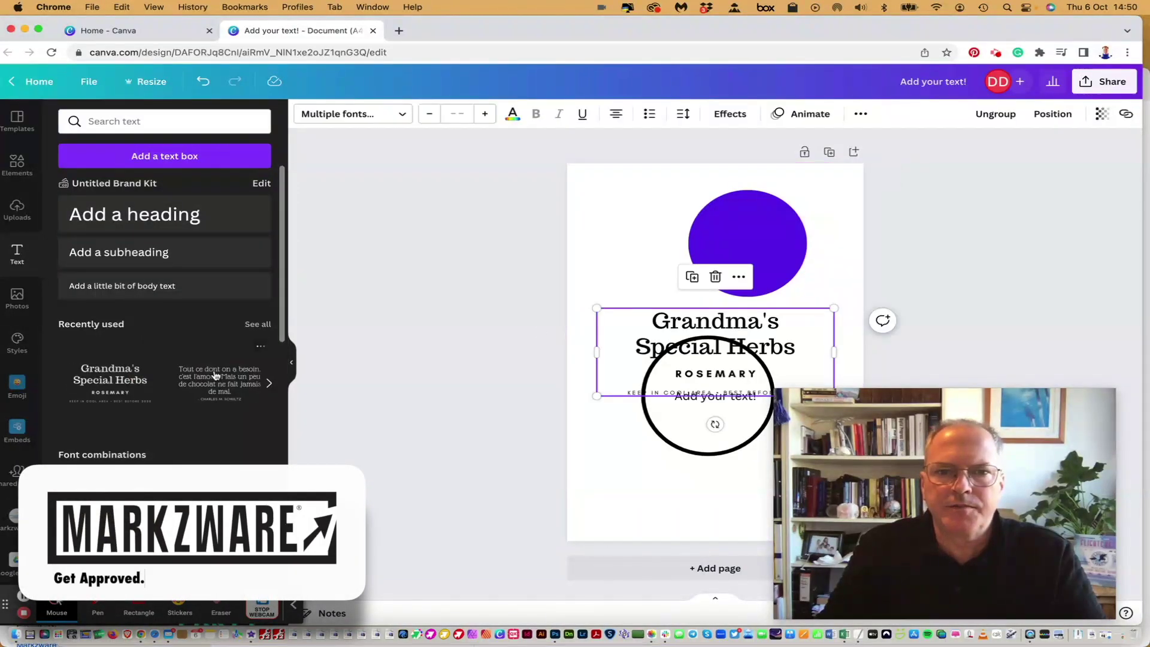
left_click_drag(594, 305, 707, 332)
left_click_drag(790, 370, 770, 245)
double_click(750, 242)
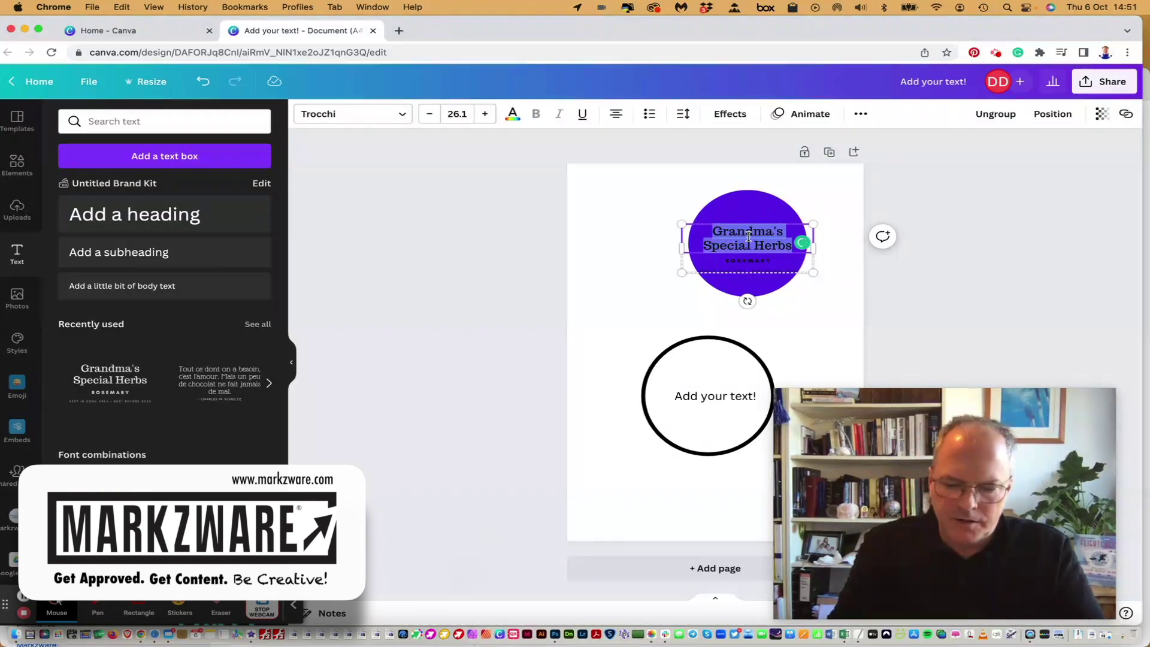
type("Custom")
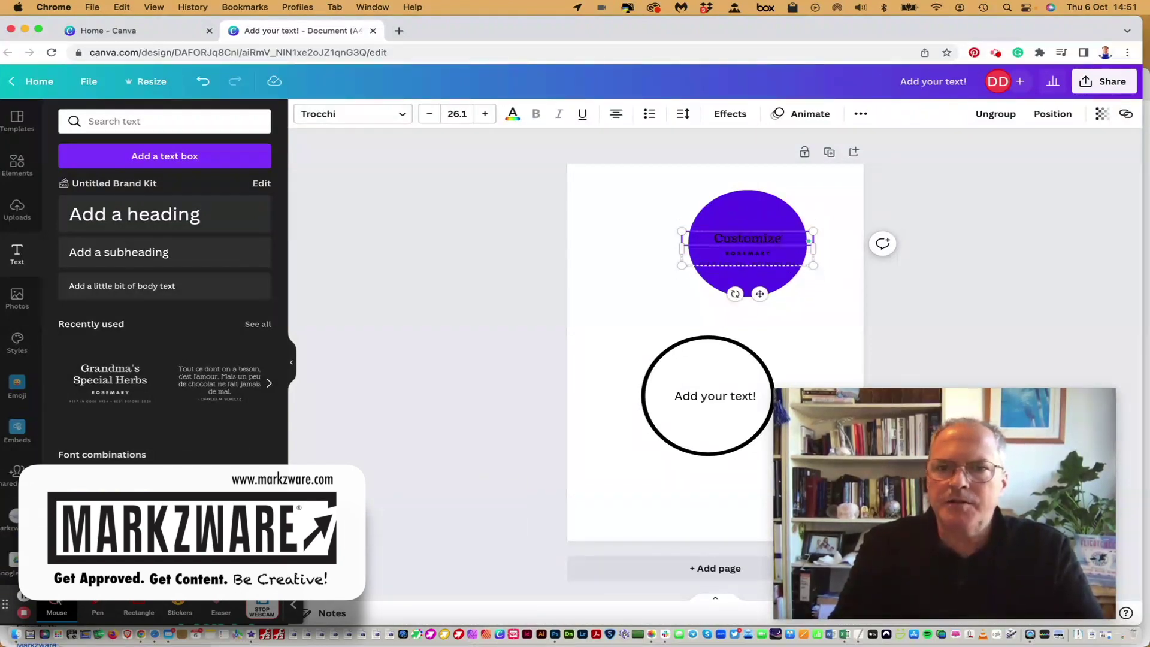
type("ize your text")
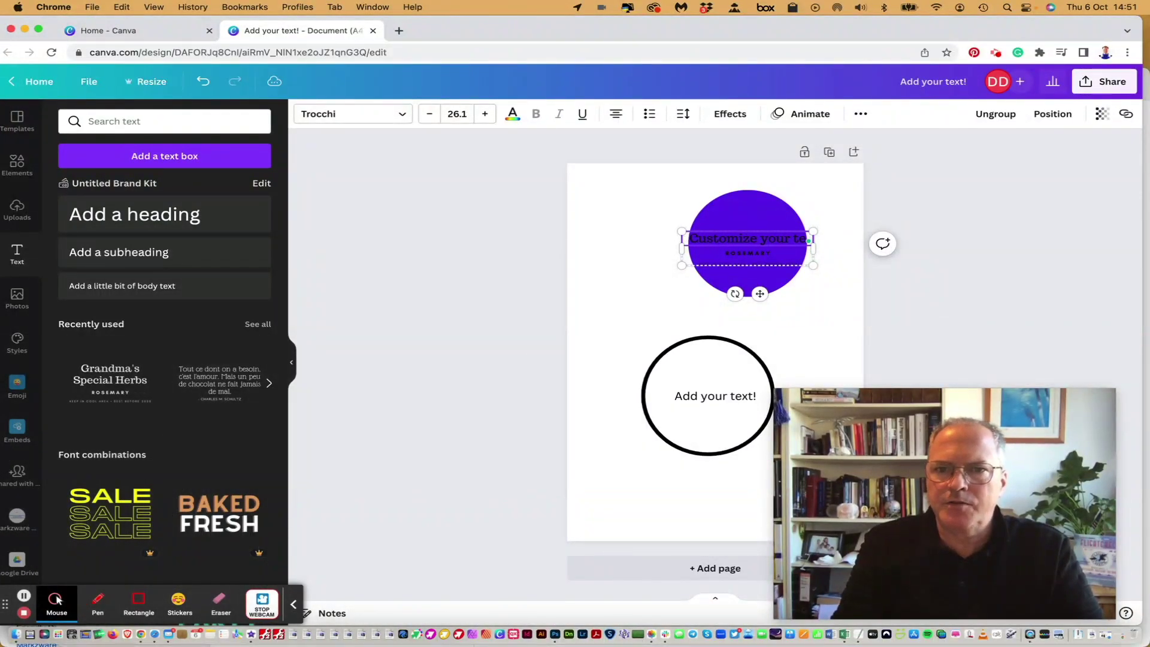
key("Return")
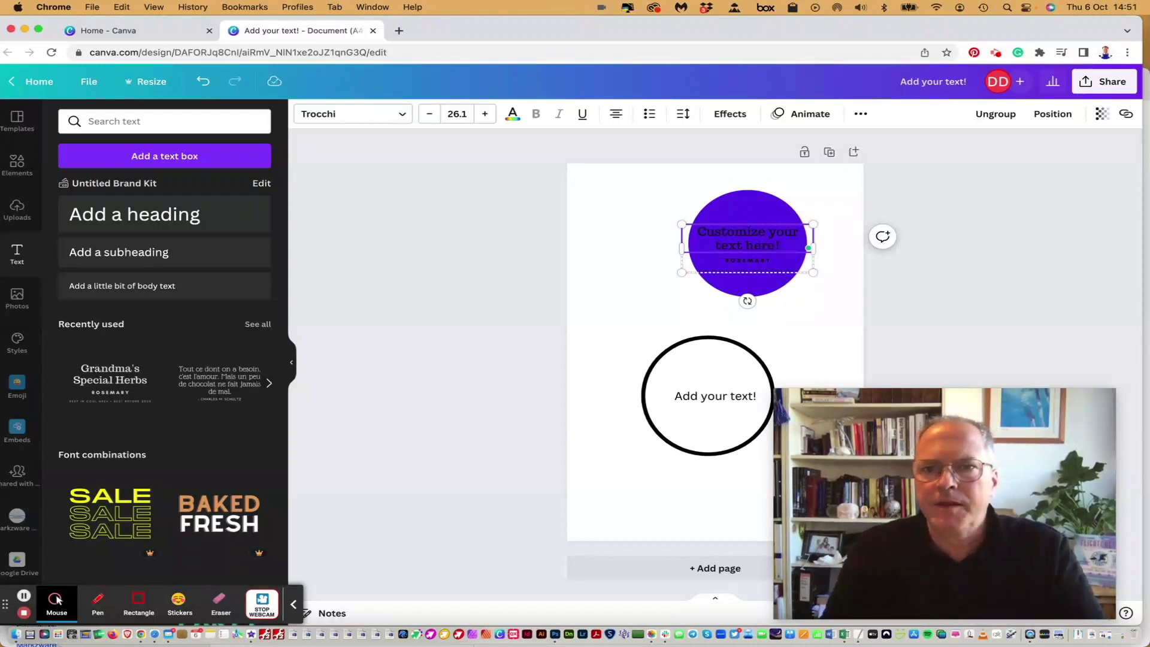
Step: Make the heading and the small NEAT! line beneath it white
key("super+a")
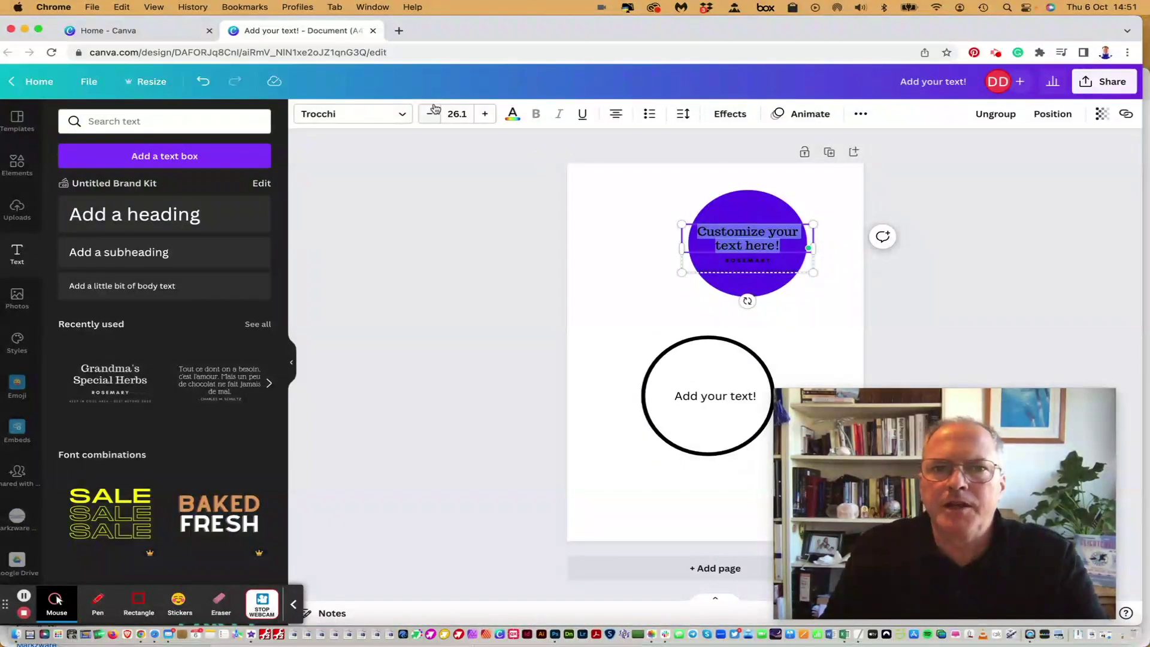
left_click(512, 115)
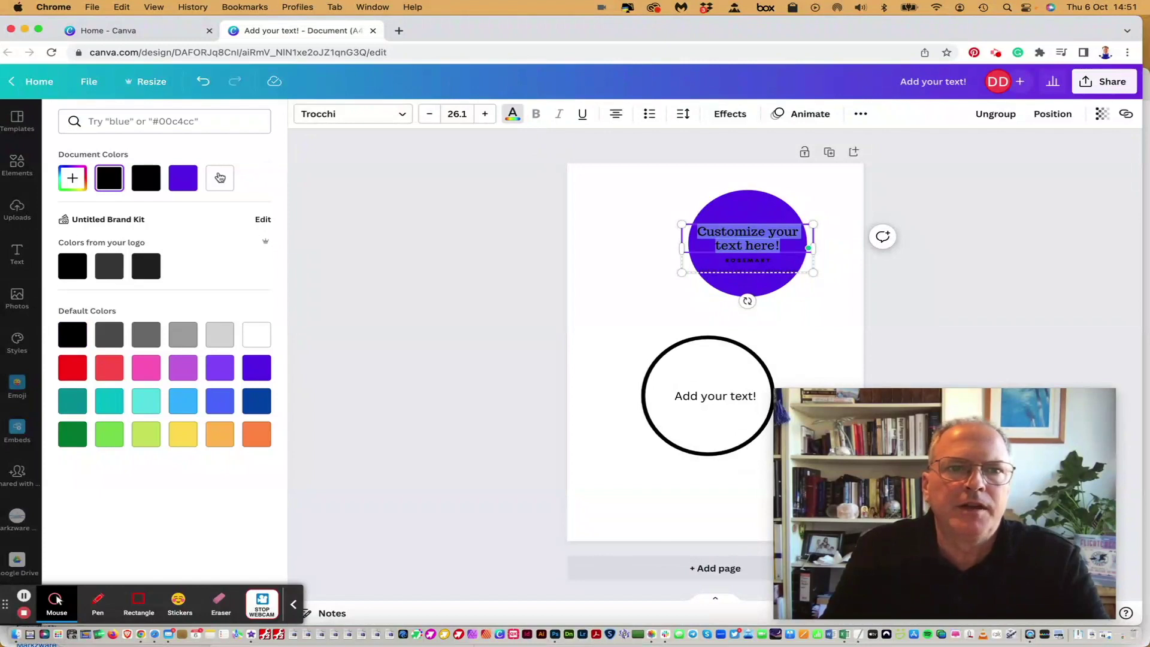
left_click(220, 178)
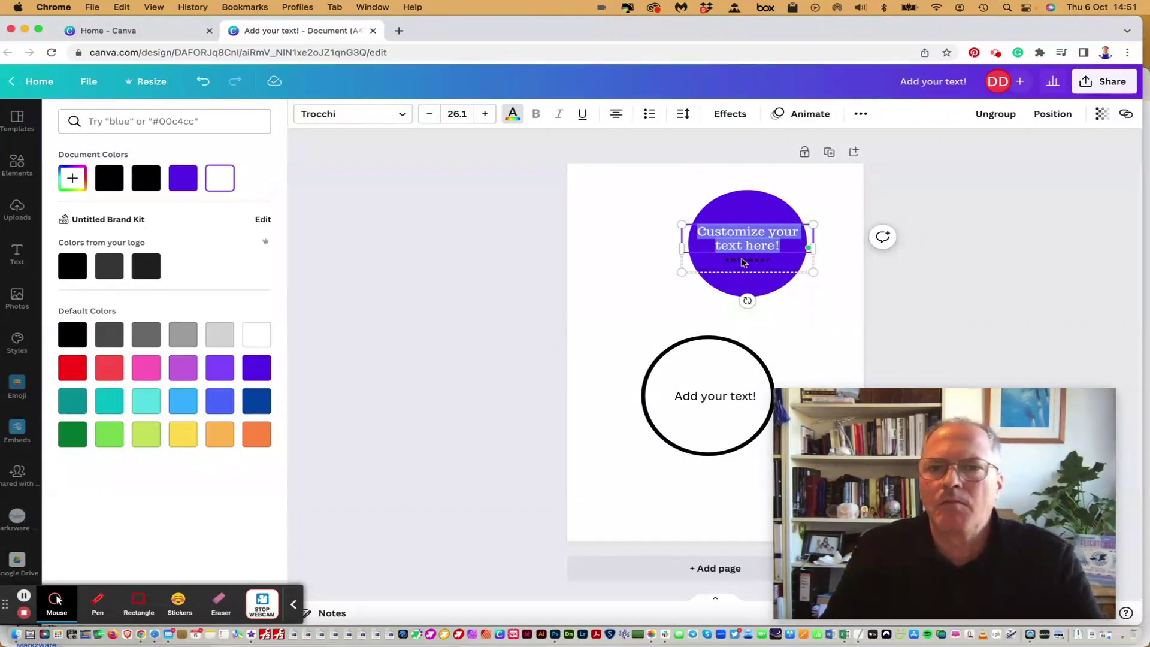
double_click(763, 261)
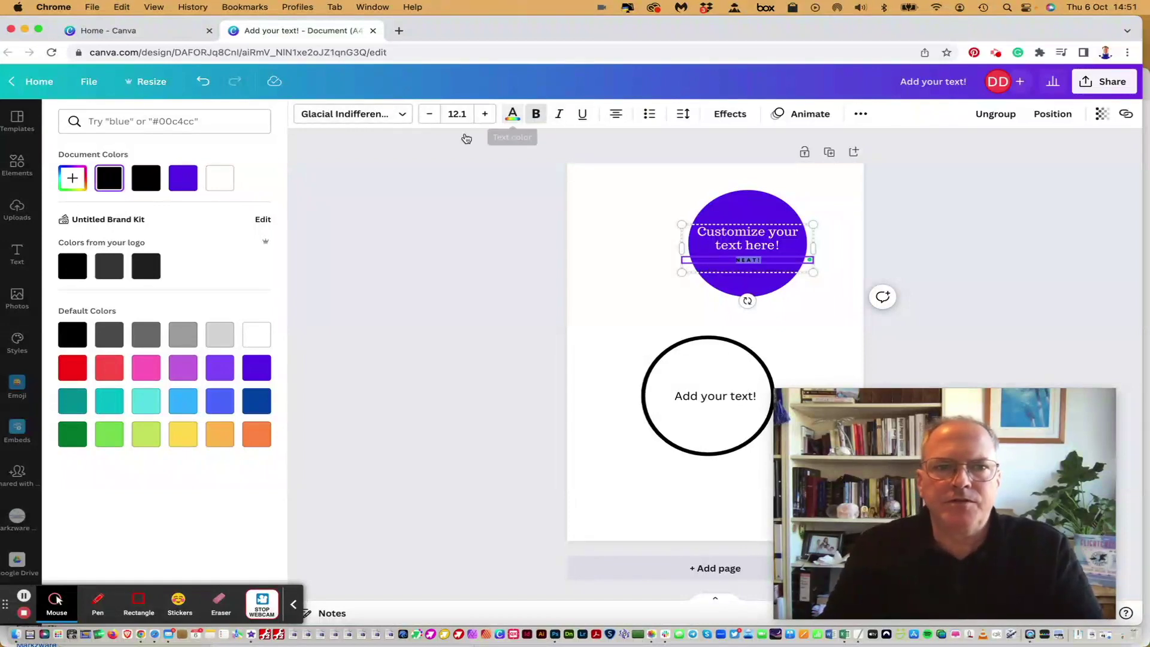
left_click(217, 179)
left_click(664, 200)
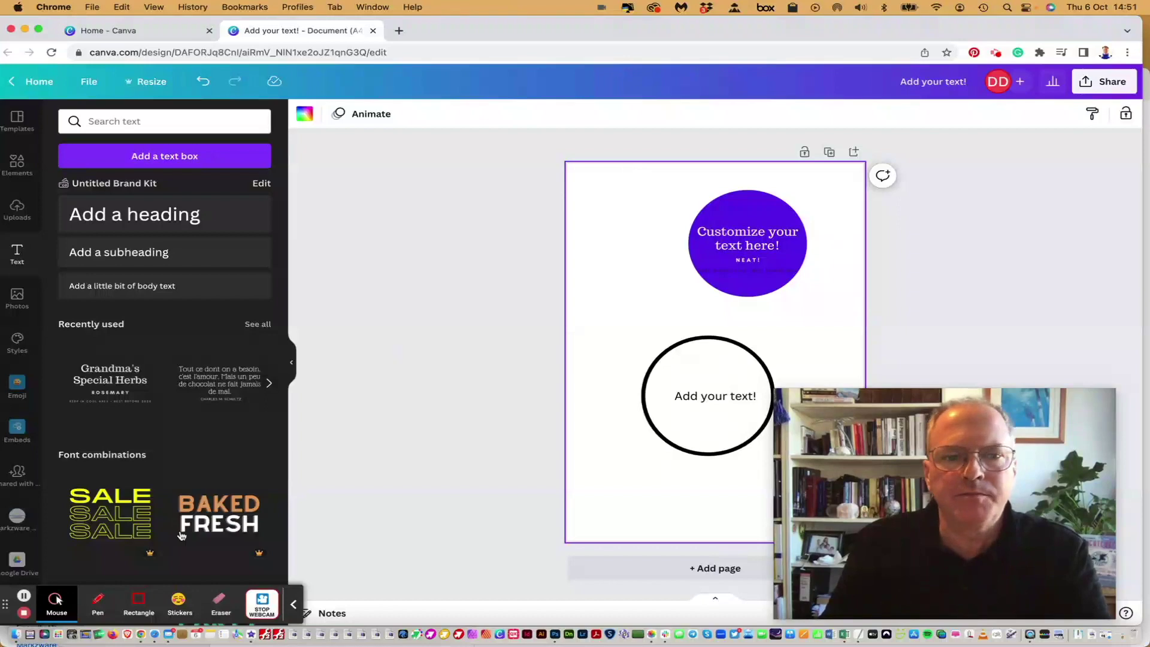
Step: Bring the Quora question page back in front of the Canva design
left_click(154, 635)
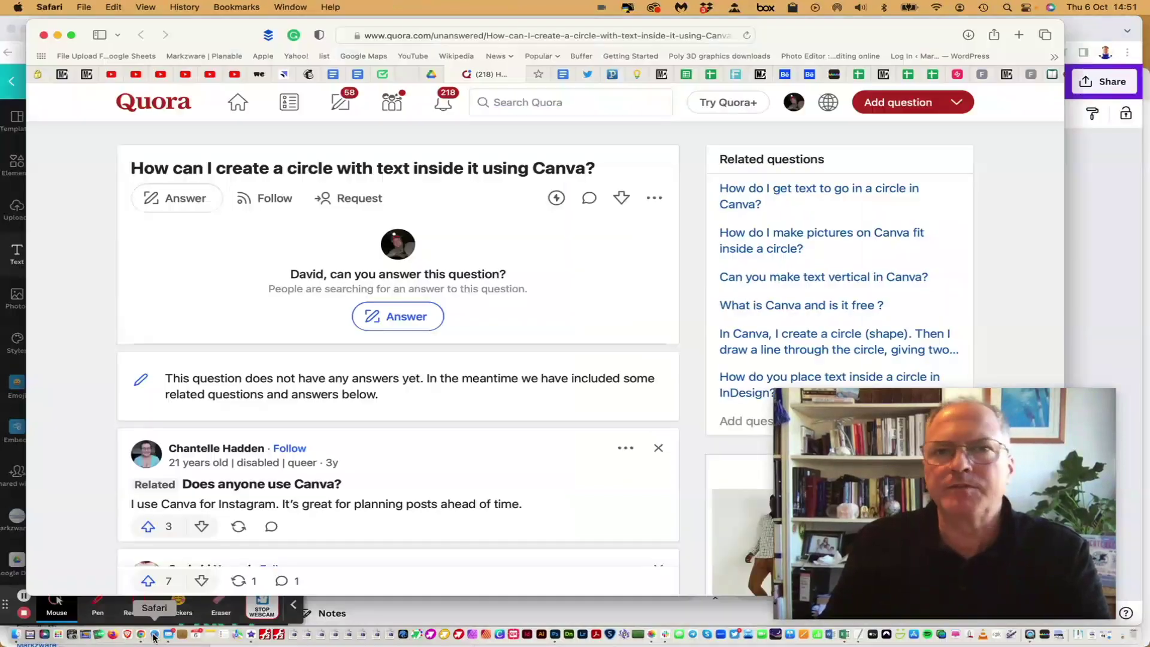